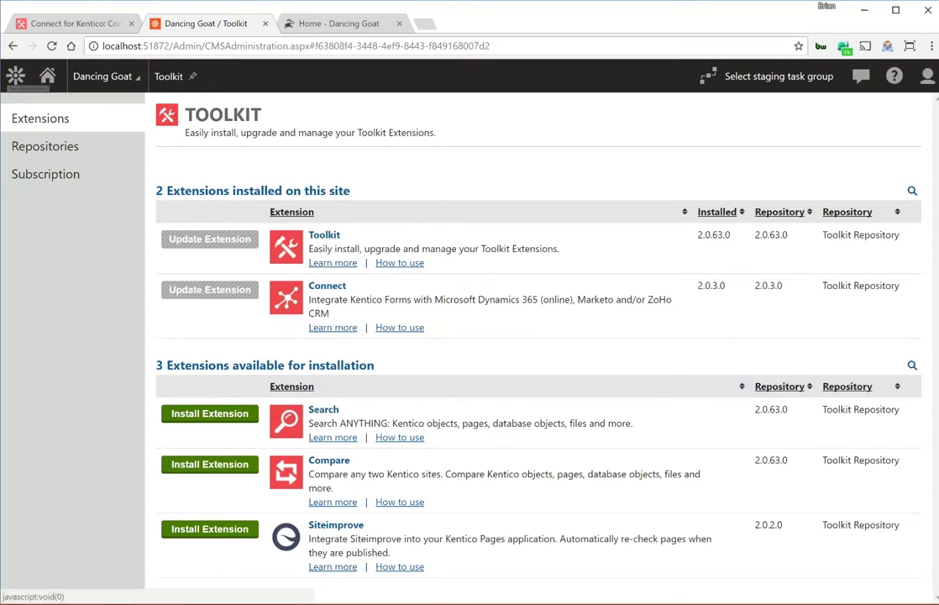
Launch the Connect application from the Toolkit group of the Applications menu.
{"action": "left_click", "coordinate": [15, 77]}
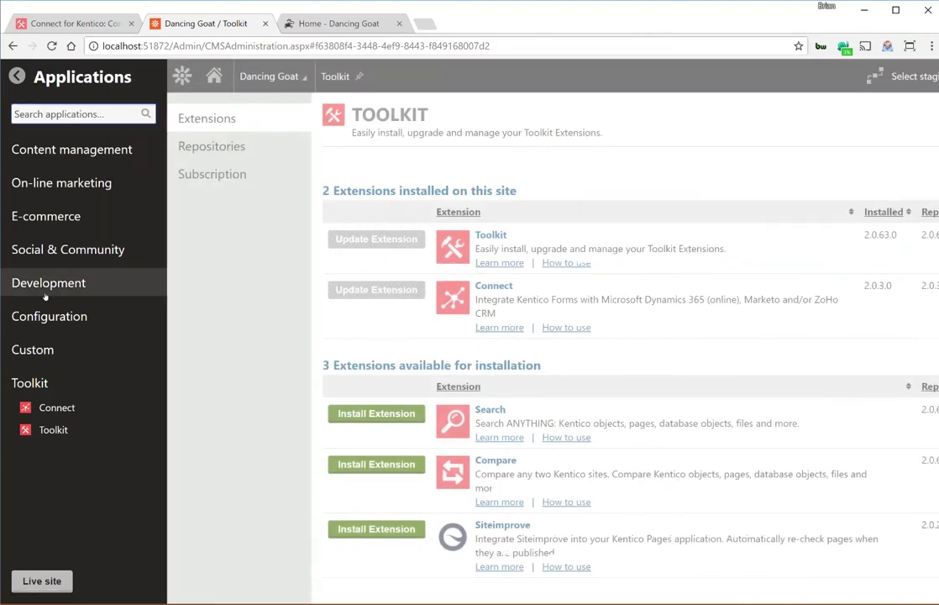
{"action": "left_click", "coordinate": [57, 409]}
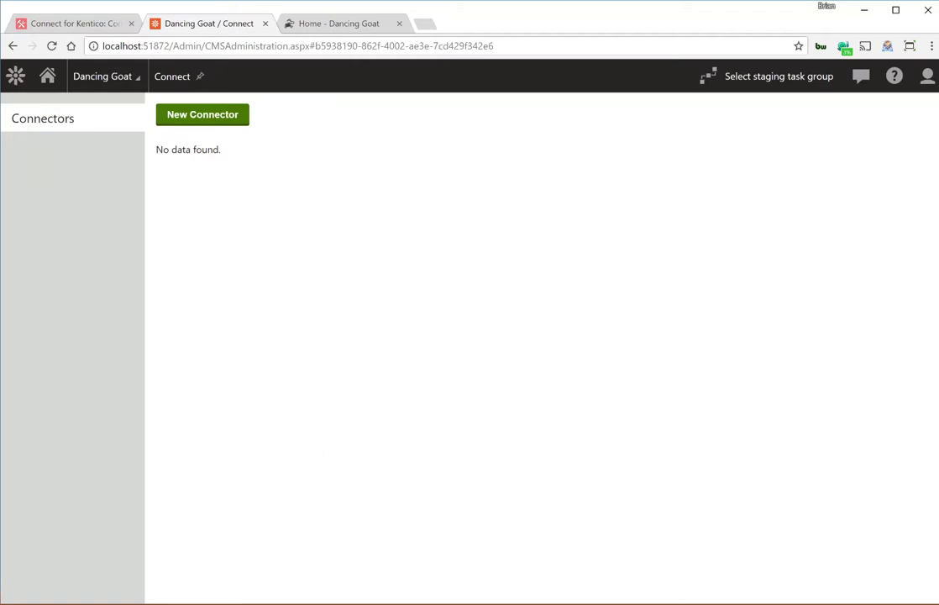
Create and save a new connector named Marketo Sandbox of type Marketo.
{"action": "left_click", "coordinate": [208, 119]}
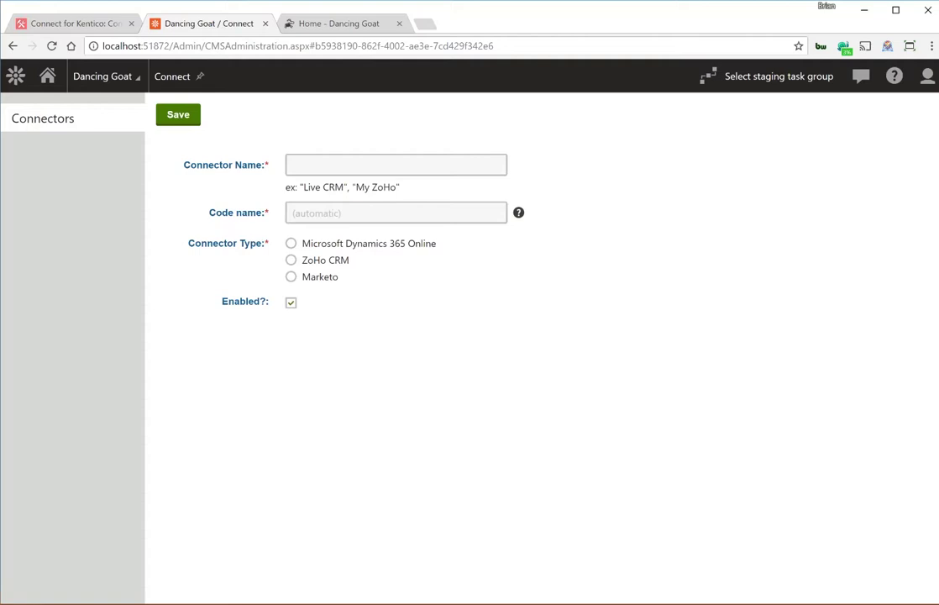
{"action": "left_click", "coordinate": [380, 166]}
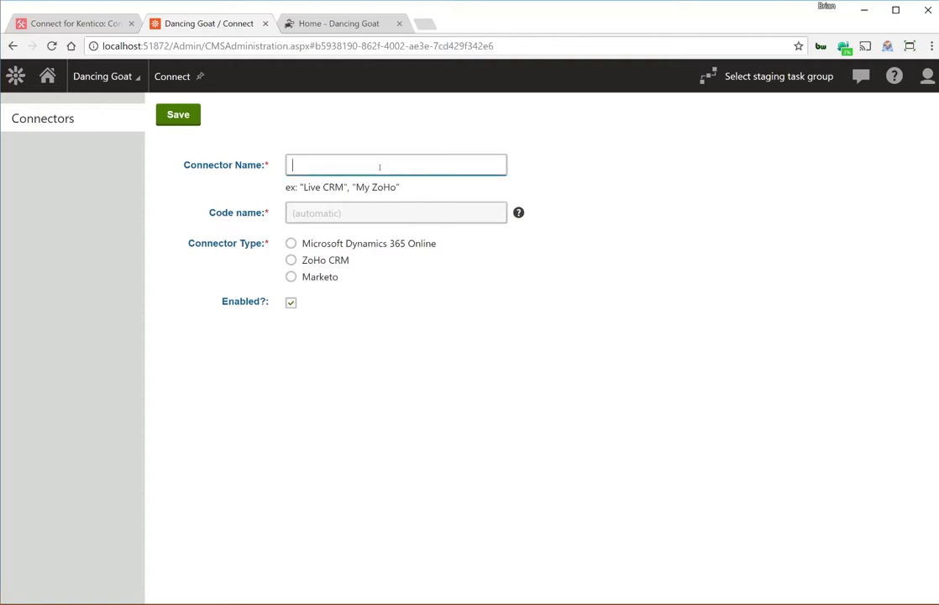
{"action": "type", "text": "Mar"}
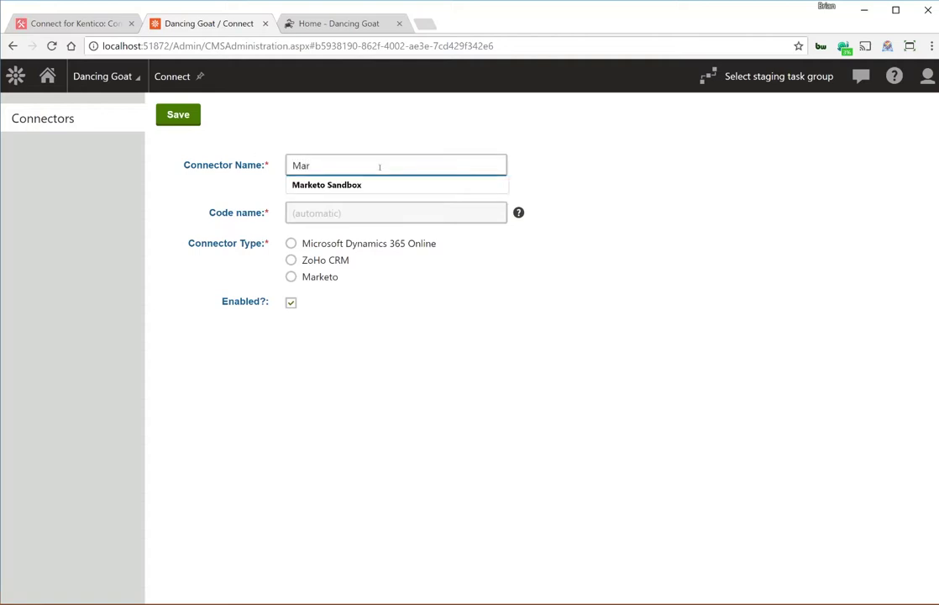
{"action": "key", "text": "Down"}
{"action": "key", "text": "Tab"}
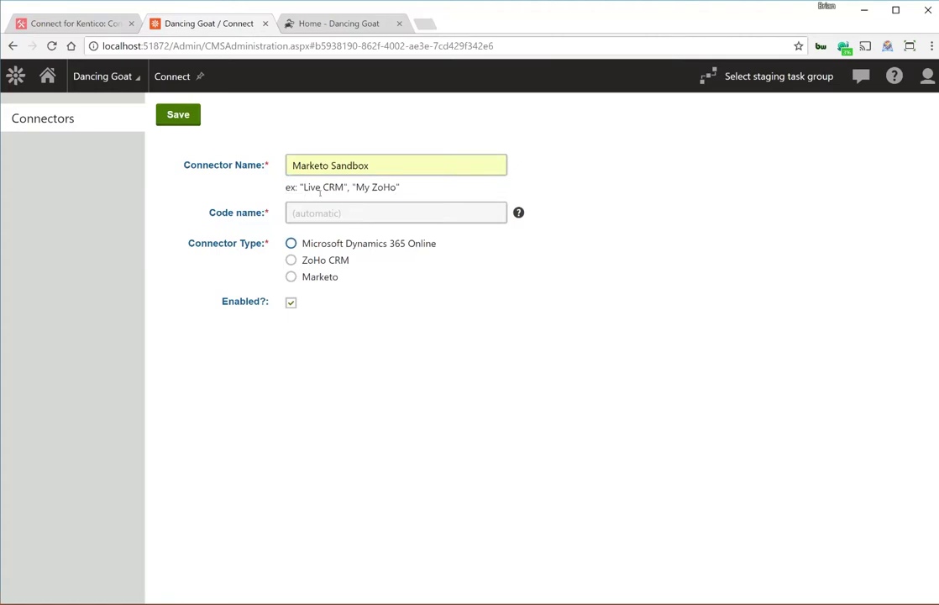
{"action": "left_click", "coordinate": [291, 278]}
{"action": "left_click", "coordinate": [171, 121]}
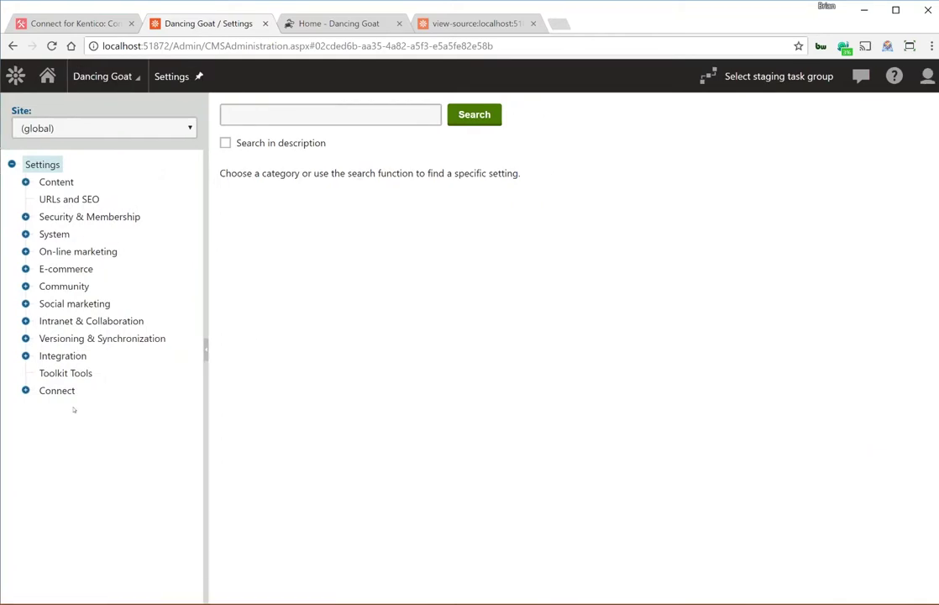
Review the Marketo connector settings under the Connect category in Settings.
{"action": "left_click", "coordinate": [26, 390]}
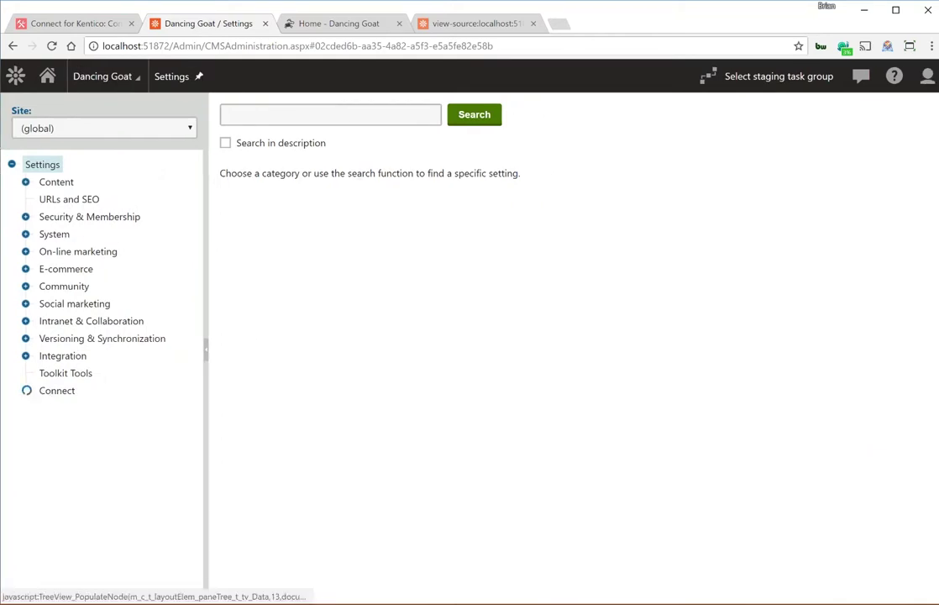
{"action": "left_click", "coordinate": [70, 409]}
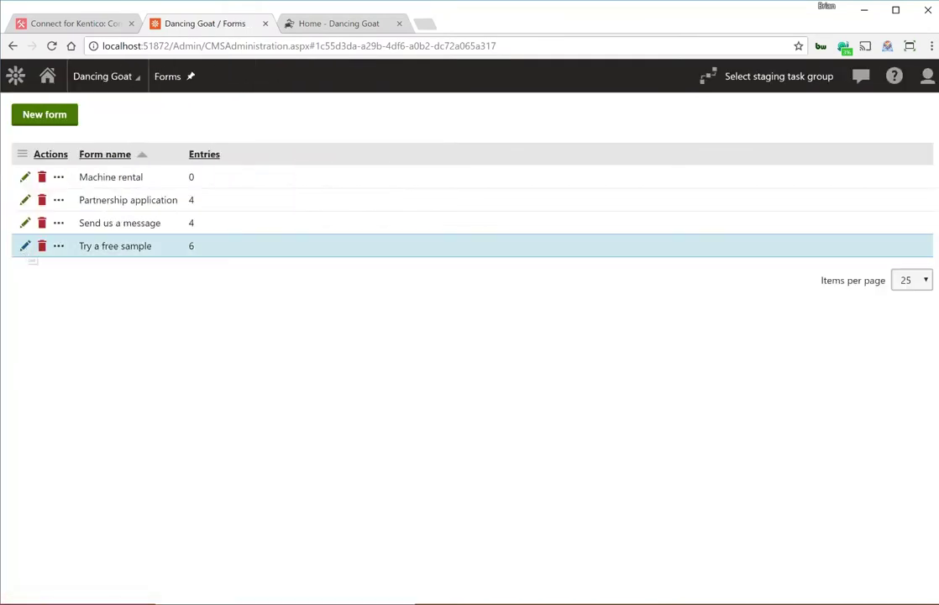
Edit the Try a free sample form and start a new connector process on its Connectors tab.
{"action": "left_click", "coordinate": [25, 245]}
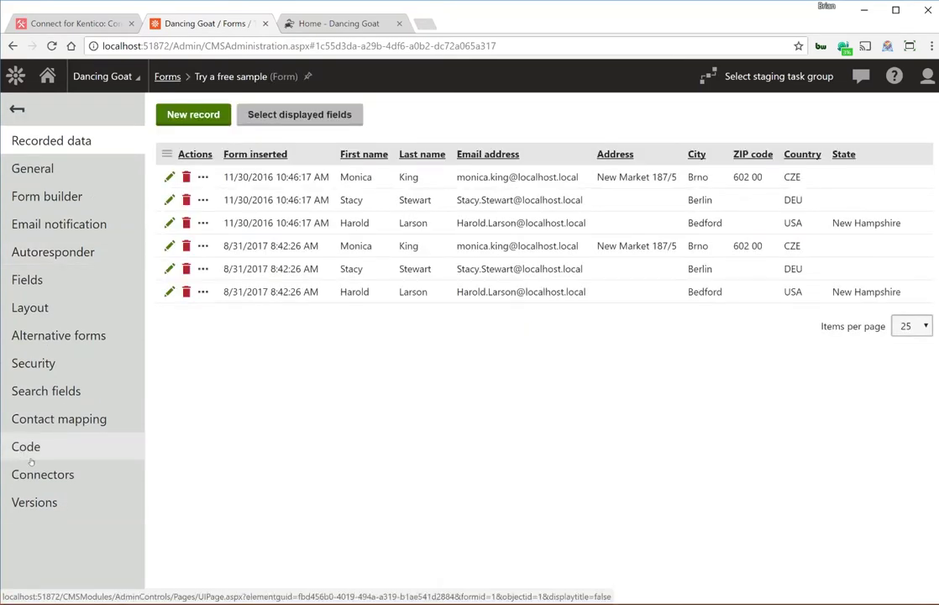
{"action": "left_click", "coordinate": [50, 475]}
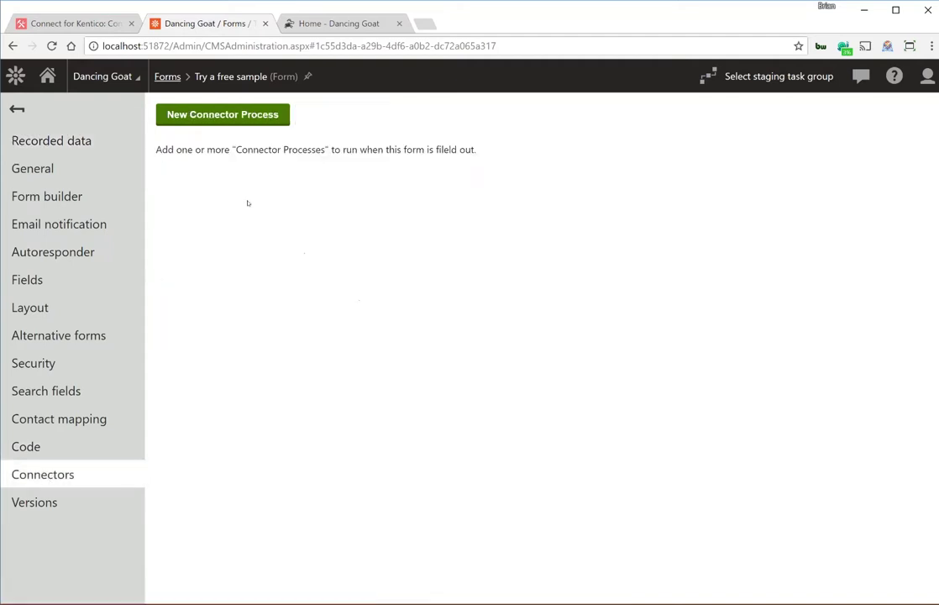
{"action": "left_click", "coordinate": [213, 116]}
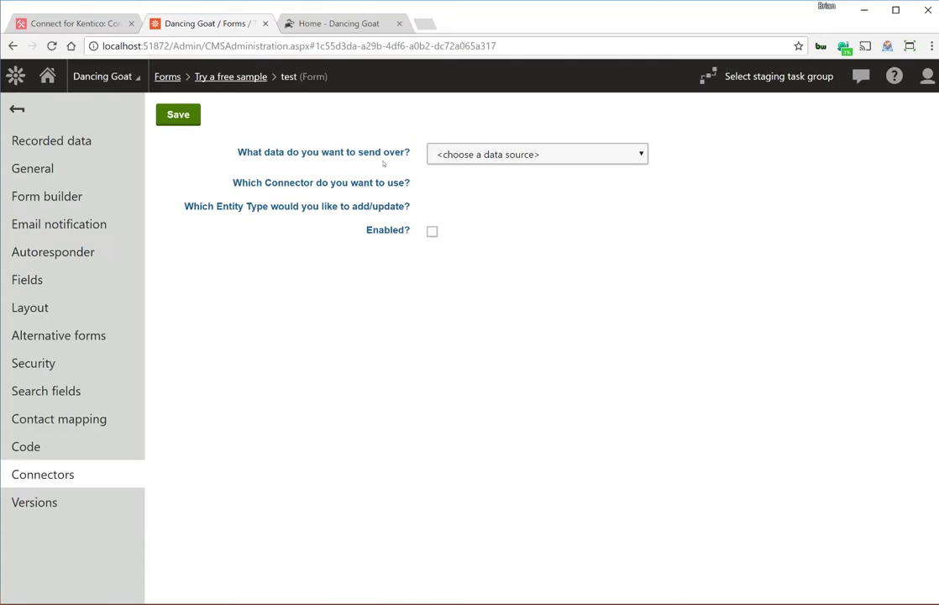
Send Form Data (this form) through the Marketo Sandbox connector to the Leads entity.
{"action": "left_click", "coordinate": [487, 155]}
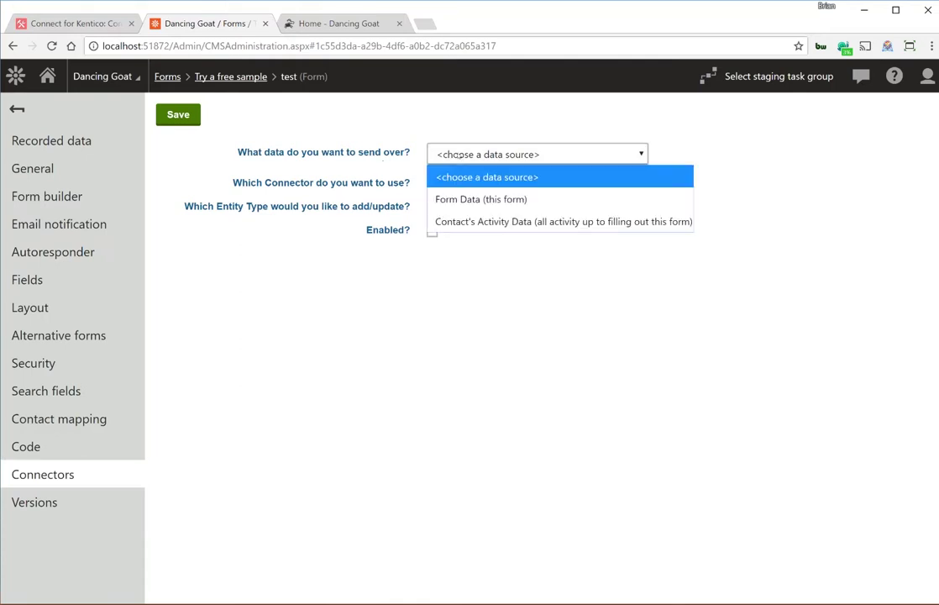
{"action": "left_click", "coordinate": [490, 201]}
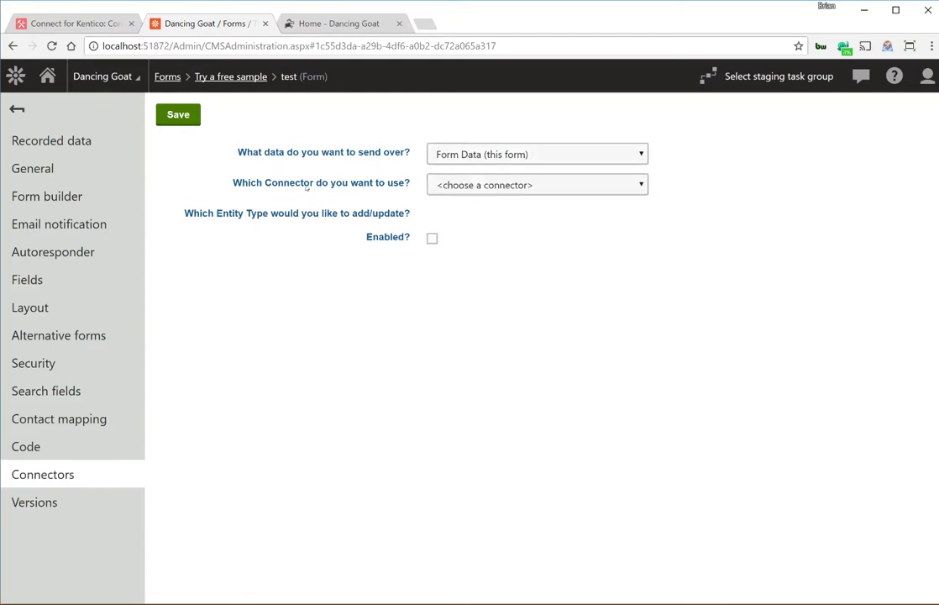
{"action": "left_click", "coordinate": [453, 185]}
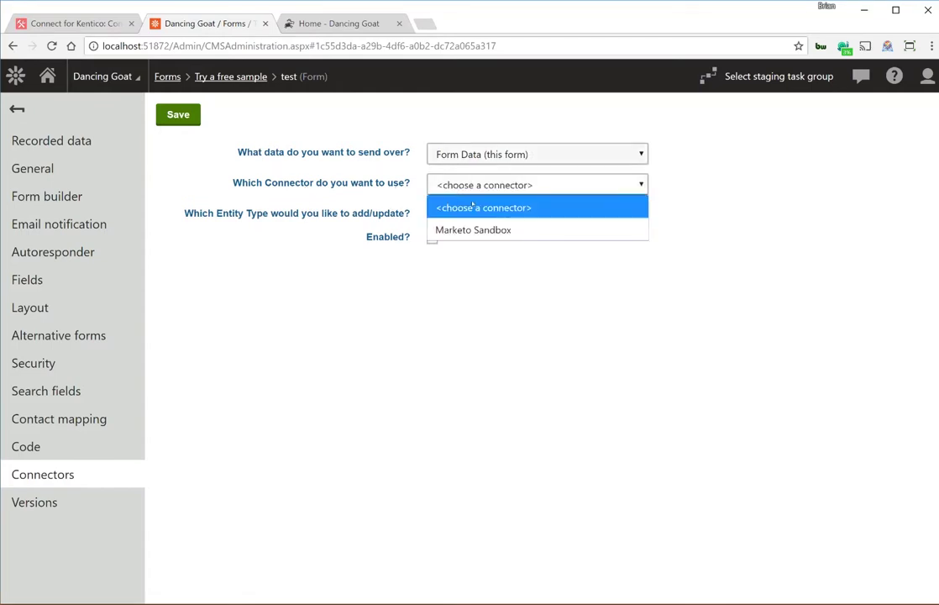
{"action": "left_click", "coordinate": [491, 227]}
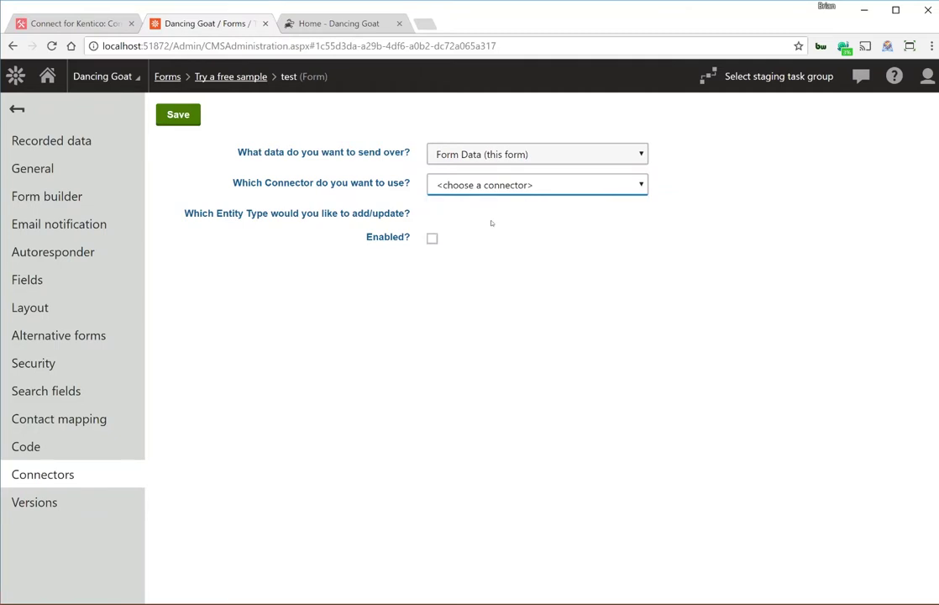
{"action": "left_click", "coordinate": [491, 220]}
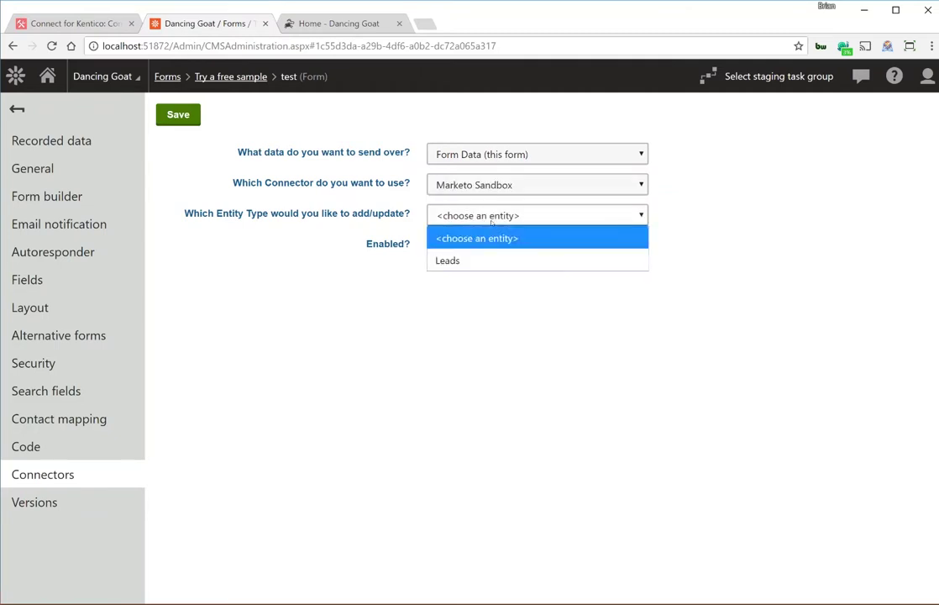
{"action": "left_click", "coordinate": [444, 261]}
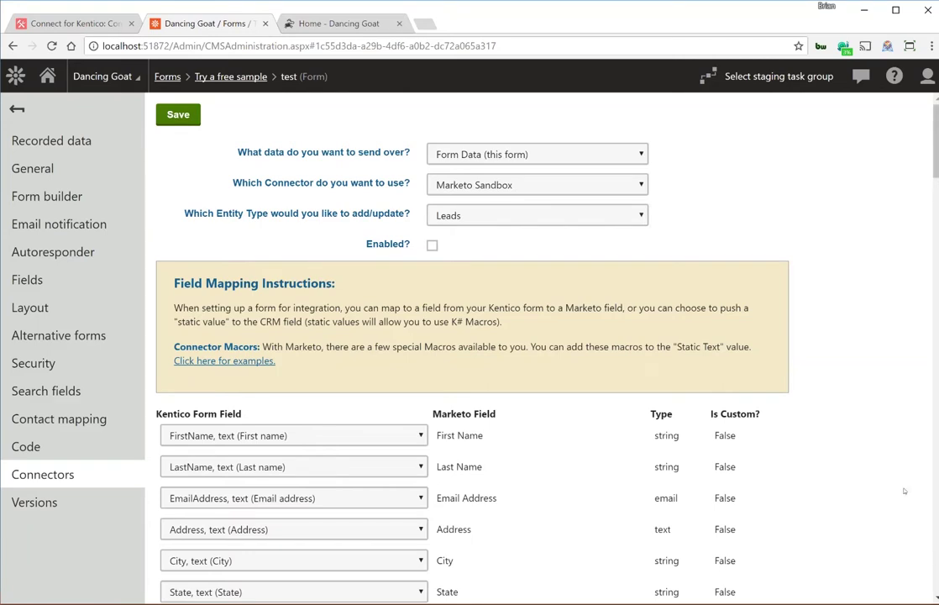
Map the Program field to the static value BizStream and save the process.
{"action": "scroll", "coordinate": [903, 487], "scroll_direction": "down", "scroll_amount": 3}
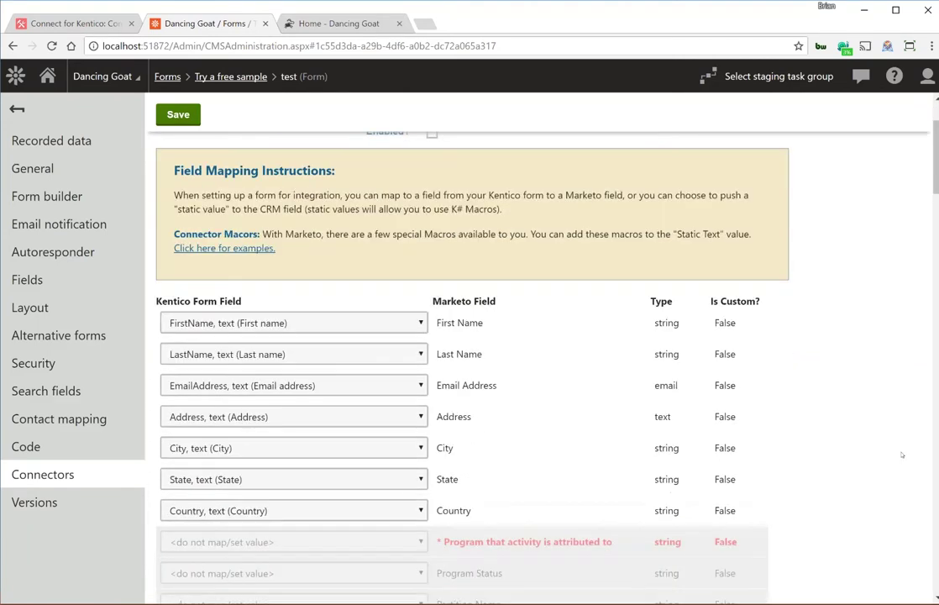
{"action": "scroll", "coordinate": [903, 429], "scroll_direction": "down", "scroll_amount": 2}
{"action": "scroll", "coordinate": [909, 399], "scroll_direction": "up", "scroll_amount": 1}
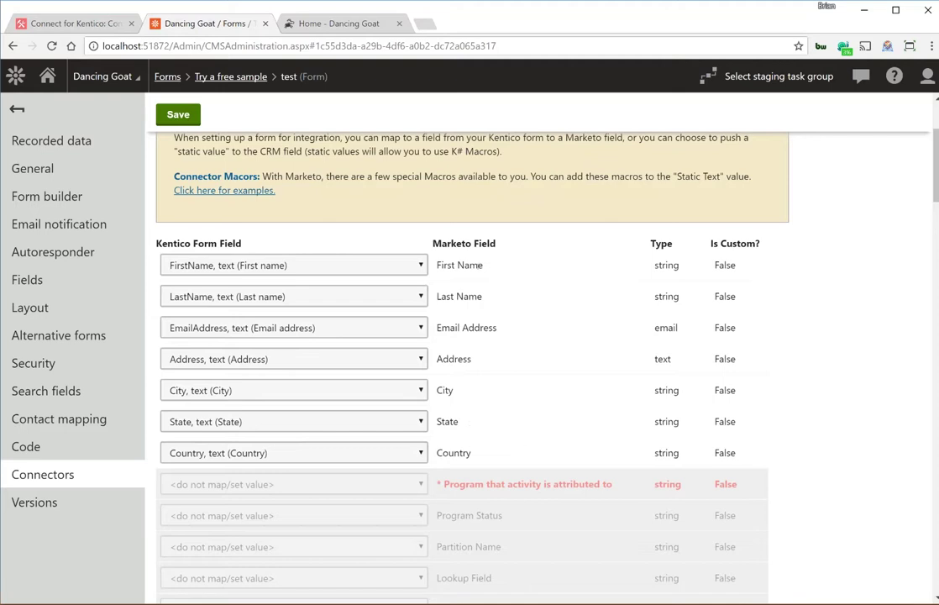
{"action": "scroll", "coordinate": [874, 429], "scroll_direction": "down", "scroll_amount": 1}
{"action": "scroll", "coordinate": [875, 428], "scroll_direction": "down", "scroll_amount": 2}
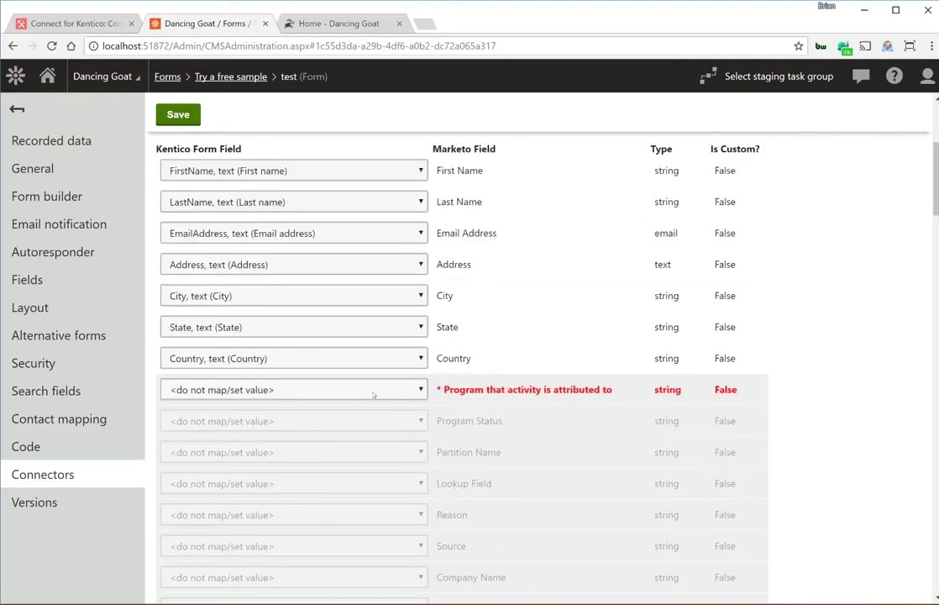
{"action": "left_click", "coordinate": [370, 389]}
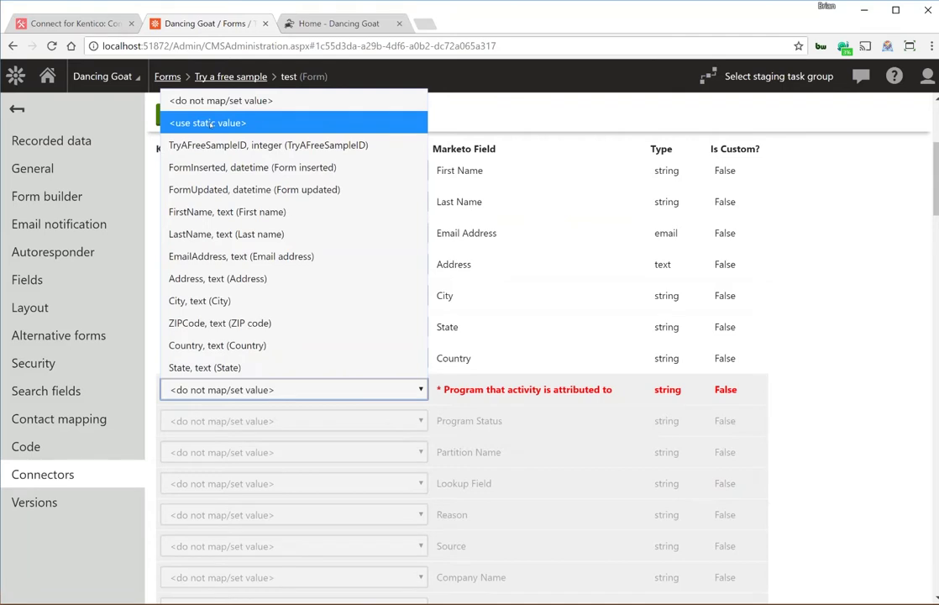
{"action": "left_click", "coordinate": [207, 124]}
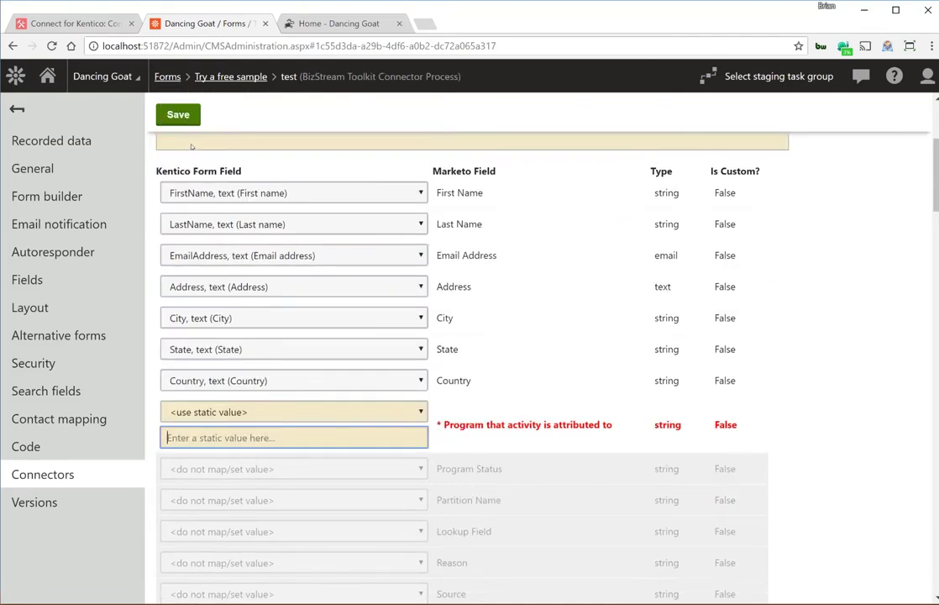
{"action": "type", "text": "BizStre"}
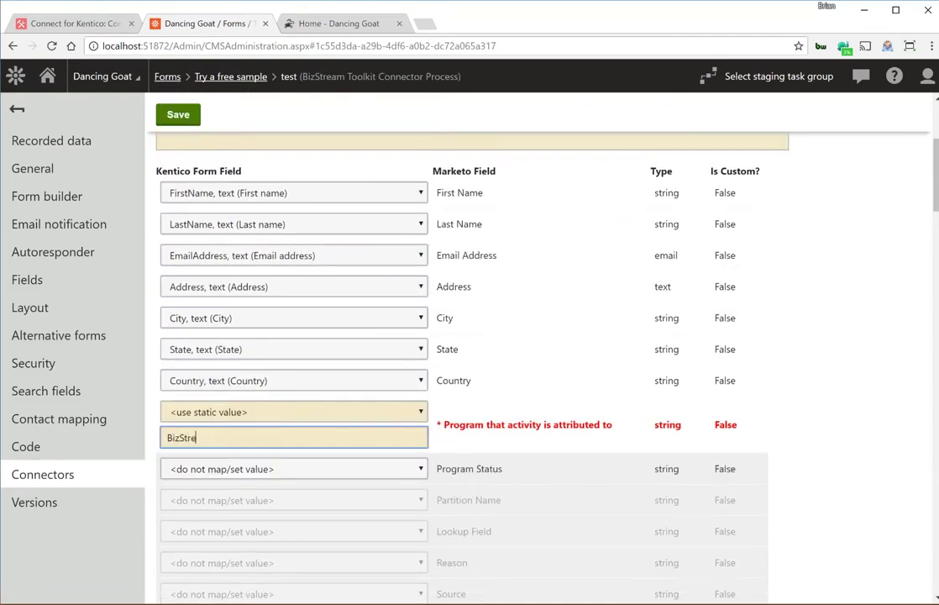
{"action": "type", "text": "am"}
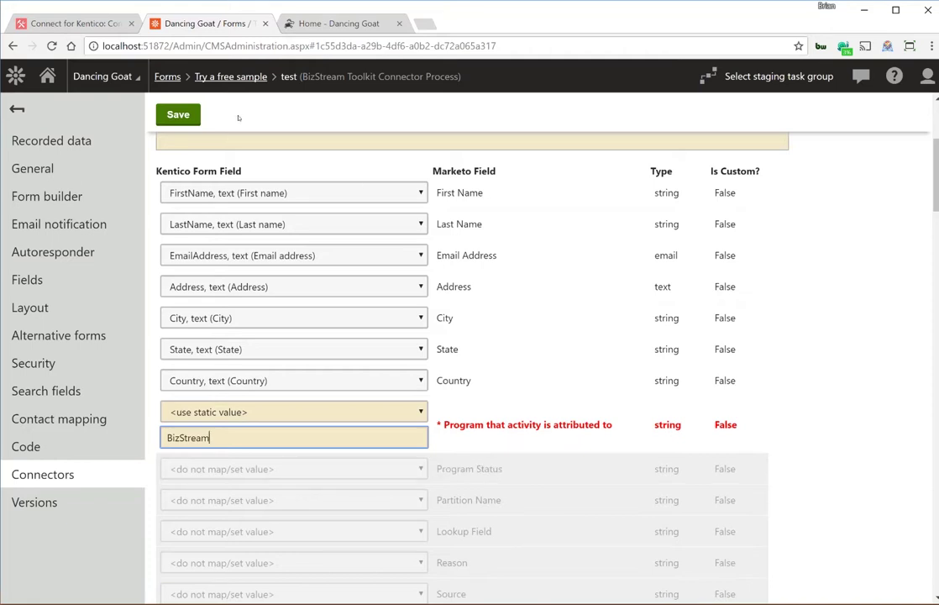
{"action": "left_click", "coordinate": [178, 118]}
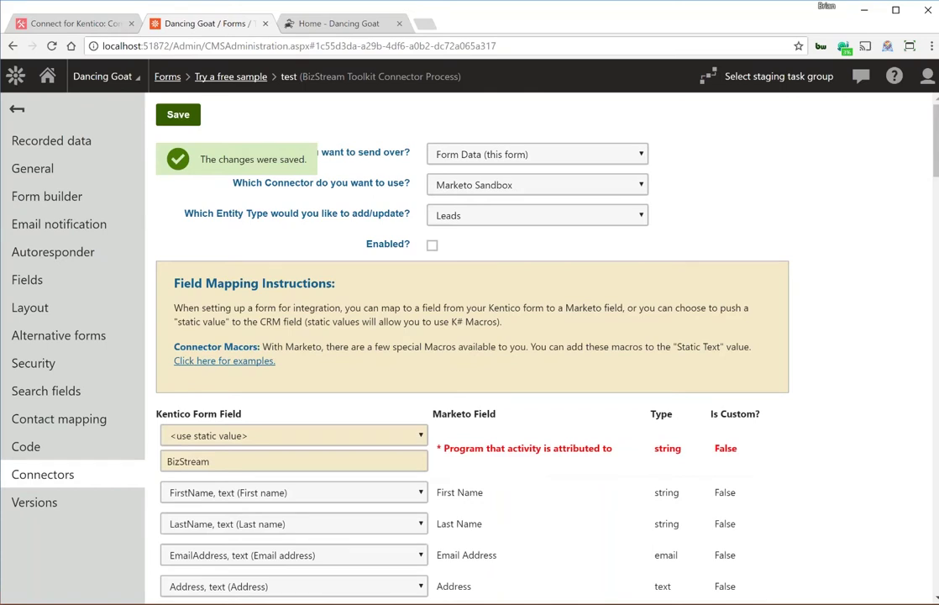
Scroll through the remaining field mappings to review mapped and unmapped rows.
{"action": "scroll", "coordinate": [889, 386], "scroll_direction": "down", "scroll_amount": 1}
{"action": "scroll", "coordinate": [890, 386], "scroll_direction": "down", "scroll_amount": 2}
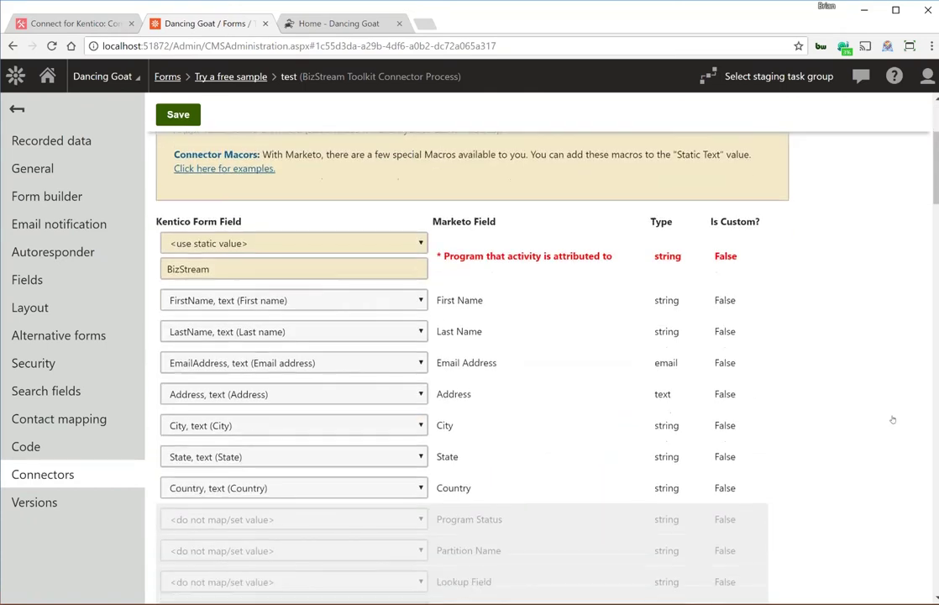
{"action": "scroll", "coordinate": [892, 419], "scroll_direction": "down", "scroll_amount": 1}
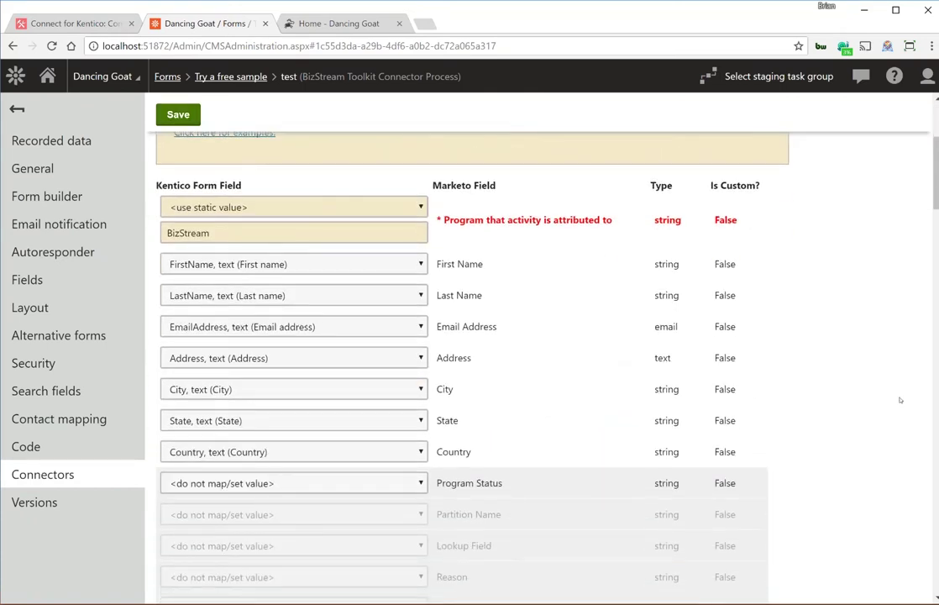
{"action": "scroll", "coordinate": [900, 401], "scroll_direction": "down", "scroll_amount": 5}
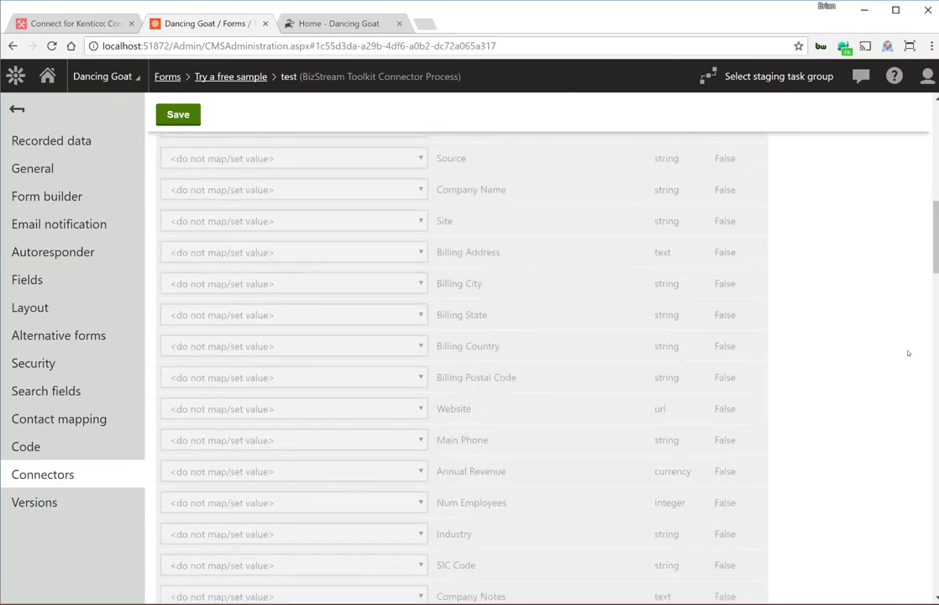
{"action": "scroll", "coordinate": [911, 346], "scroll_direction": "down", "scroll_amount": 2}
{"action": "scroll", "coordinate": [903, 374], "scroll_direction": "down", "scroll_amount": 1}
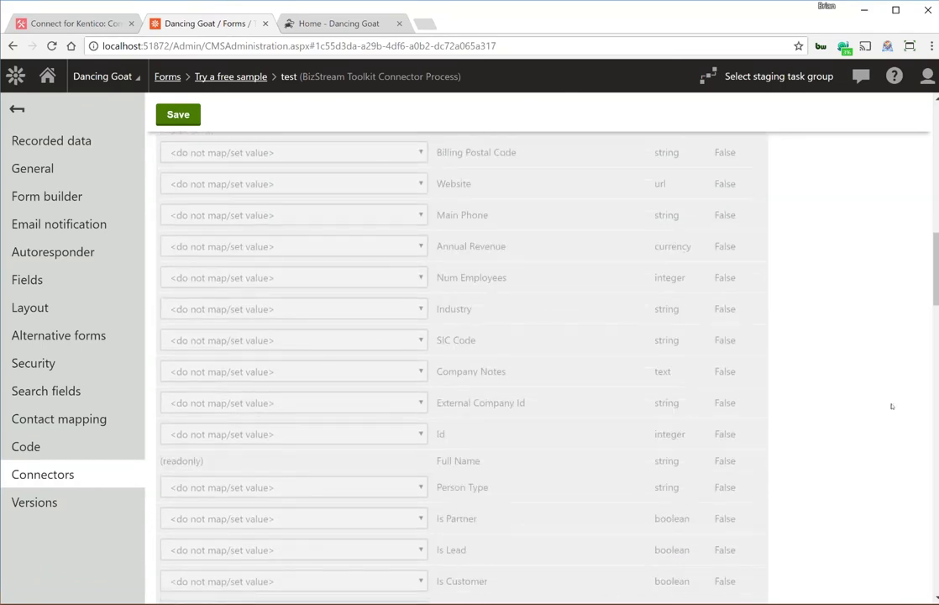
{"action": "scroll", "coordinate": [892, 406], "scroll_direction": "down", "scroll_amount": 9}
{"action": "scroll", "coordinate": [887, 370], "scroll_direction": "down", "scroll_amount": 6}
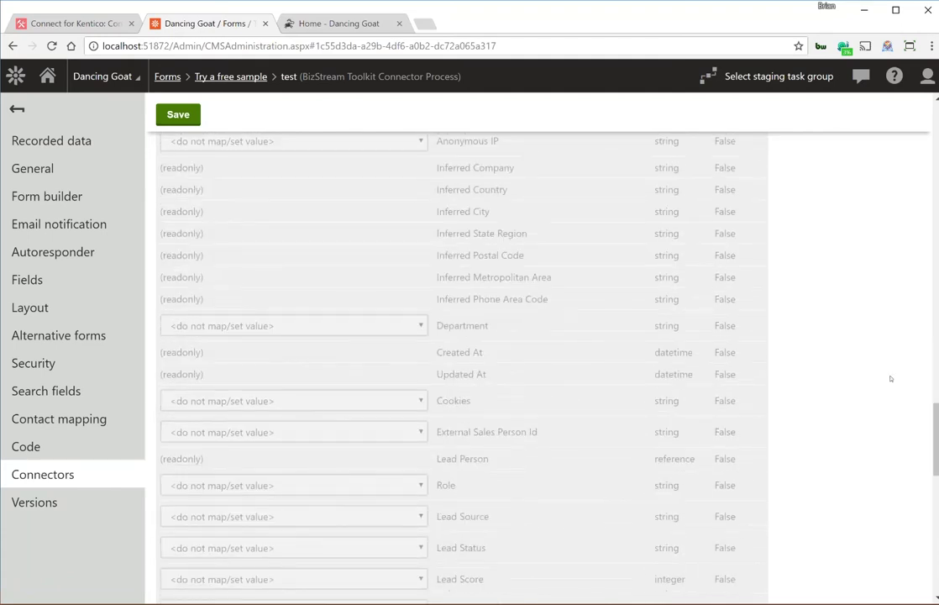
Map the Cookies field to a static value and save.
{"action": "left_click", "coordinate": [296, 366]}
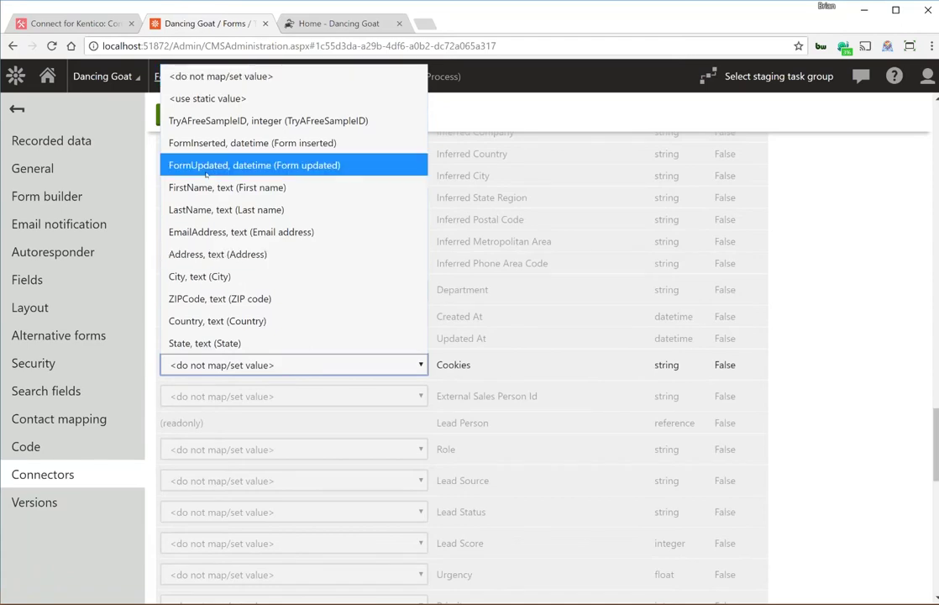
{"action": "left_click", "coordinate": [201, 99]}
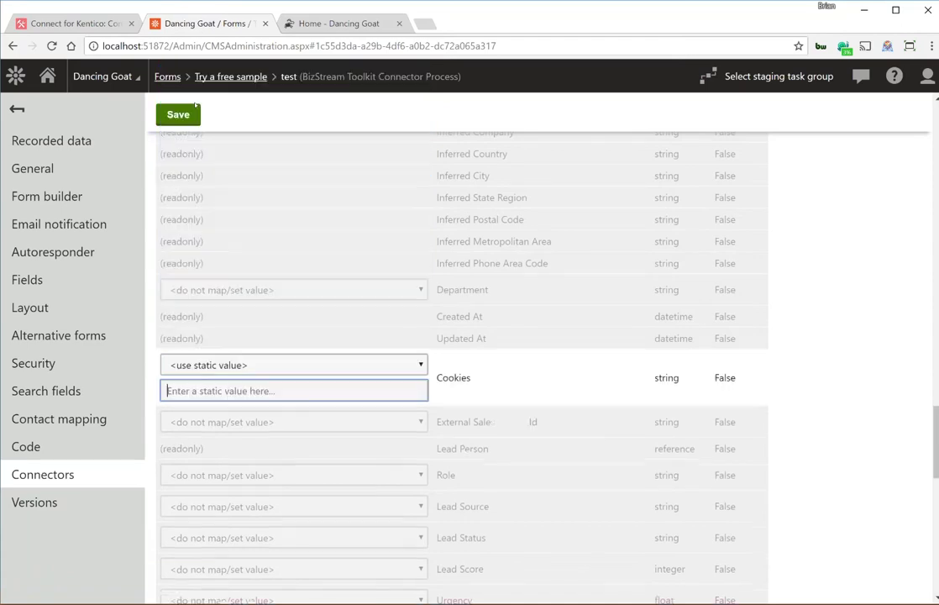
{"action": "key", "text": "ctrl+s"}
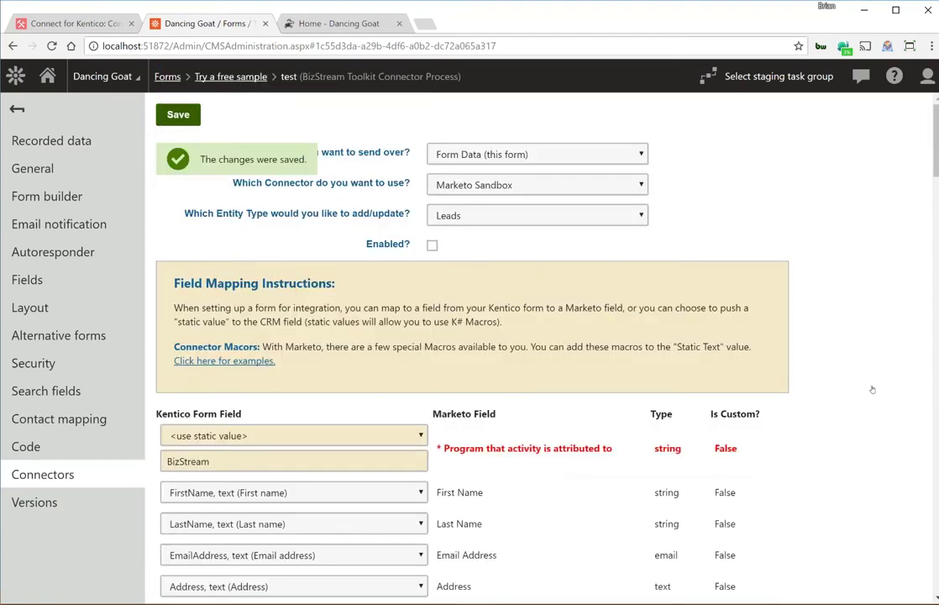
{"action": "scroll", "coordinate": [871, 389], "scroll_direction": "down", "scroll_amount": 2}
{"action": "scroll", "coordinate": [890, 332], "scroll_direction": "down", "scroll_amount": 1}
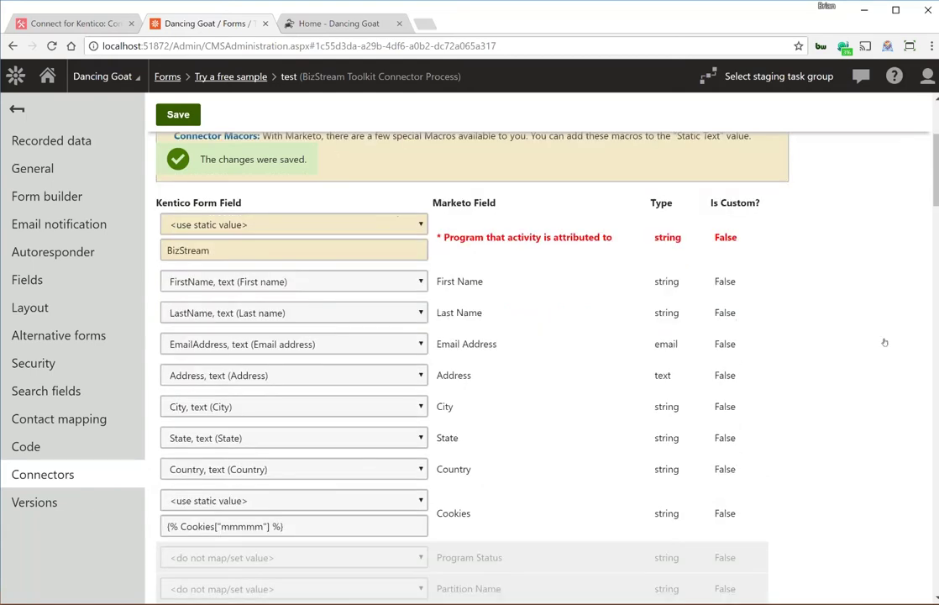
{"action": "scroll", "coordinate": [883, 342], "scroll_direction": "up", "scroll_amount": 1}
Replace the Cookies static value with the _mkto_trk macro copied from the examples.
{"action": "left_click", "coordinate": [222, 258]}
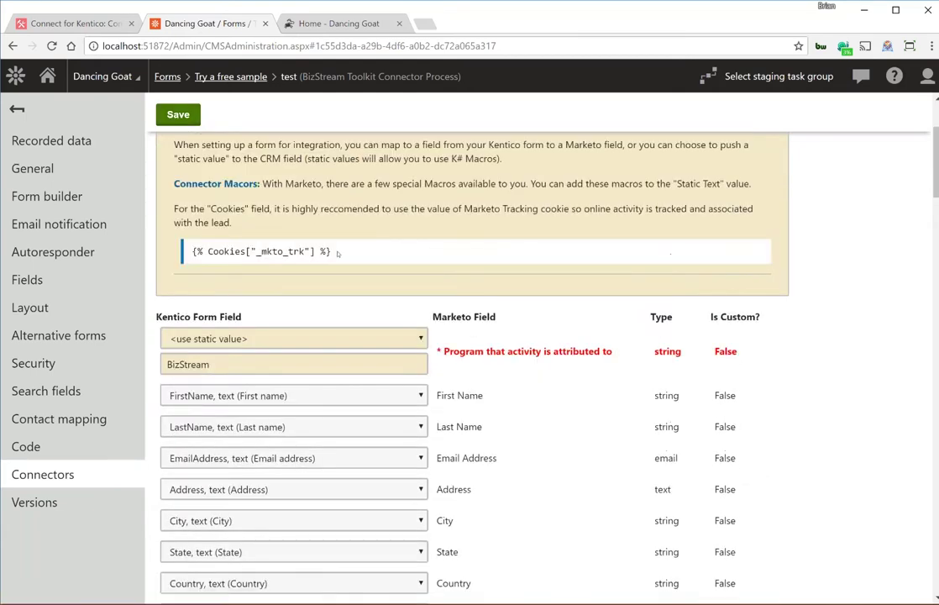
{"action": "left_click_drag", "start_coordinate": [339, 252], "coordinate": [185, 252]}
{"action": "key", "text": "ctrl+c"}
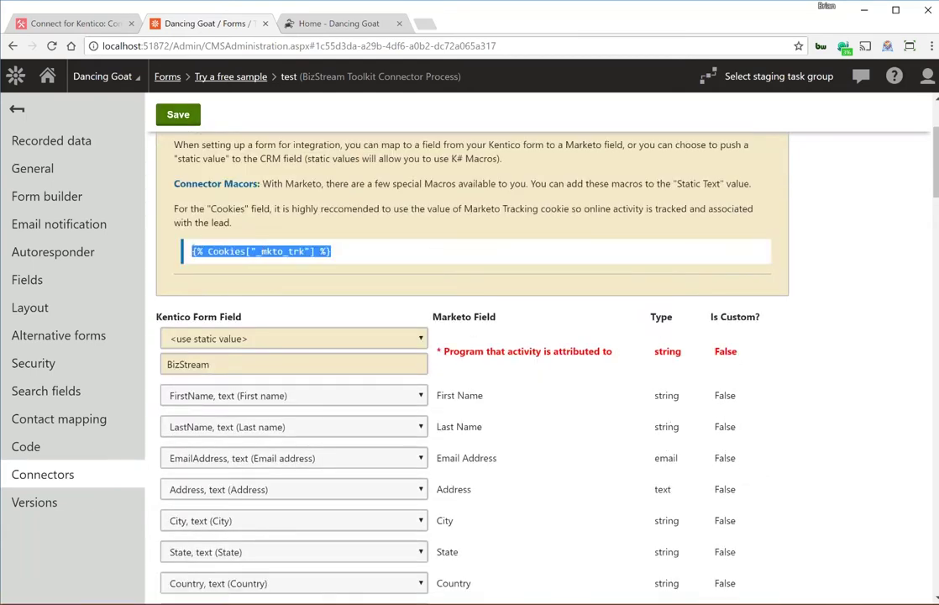
{"action": "left_click", "coordinate": [895, 397]}
{"action": "scroll", "coordinate": [895, 396], "scroll_direction": "down", "scroll_amount": 2}
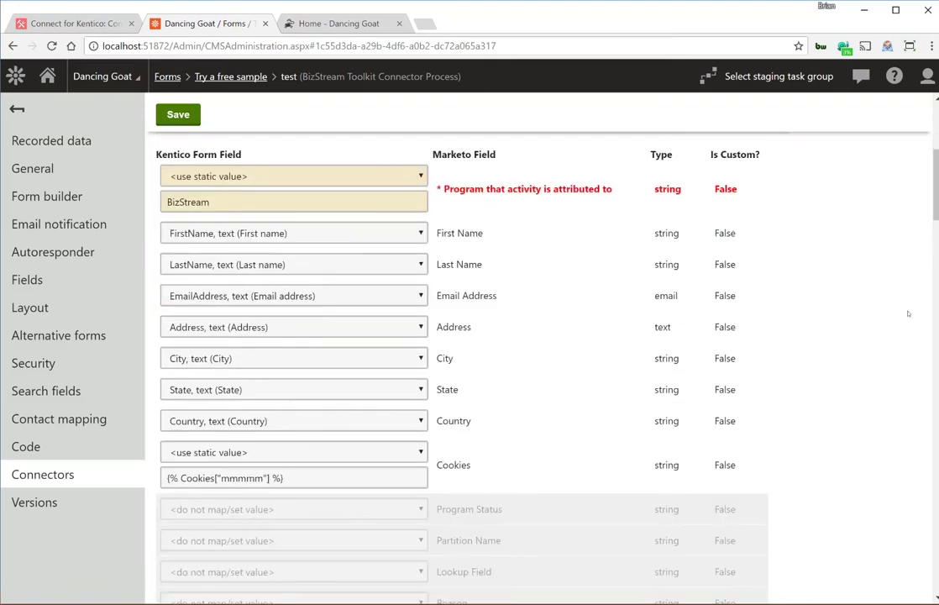
{"action": "scroll", "coordinate": [907, 314], "scroll_direction": "down", "scroll_amount": 1}
{"action": "triple_click", "coordinate": [225, 438]}
{"action": "key", "text": "ctrl+v"}
{"action": "key", "text": "Tab"}
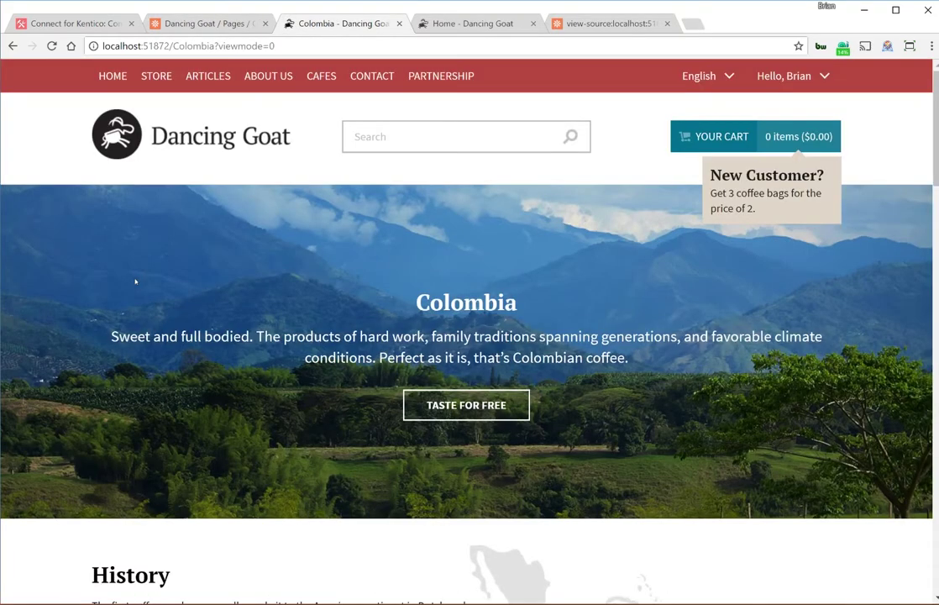
Enter the requester's first name, last name and e-mail address in the sample form.
{"action": "scroll", "coordinate": [135, 281], "scroll_direction": "down", "scroll_amount": 15}
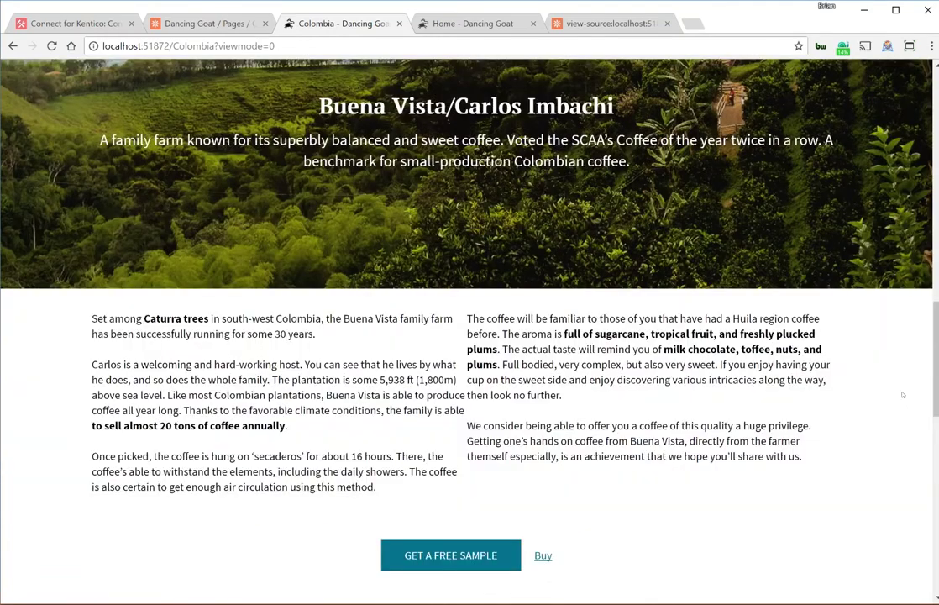
{"action": "left_click", "coordinate": [165, 225]}
{"action": "key", "text": "Tab"}
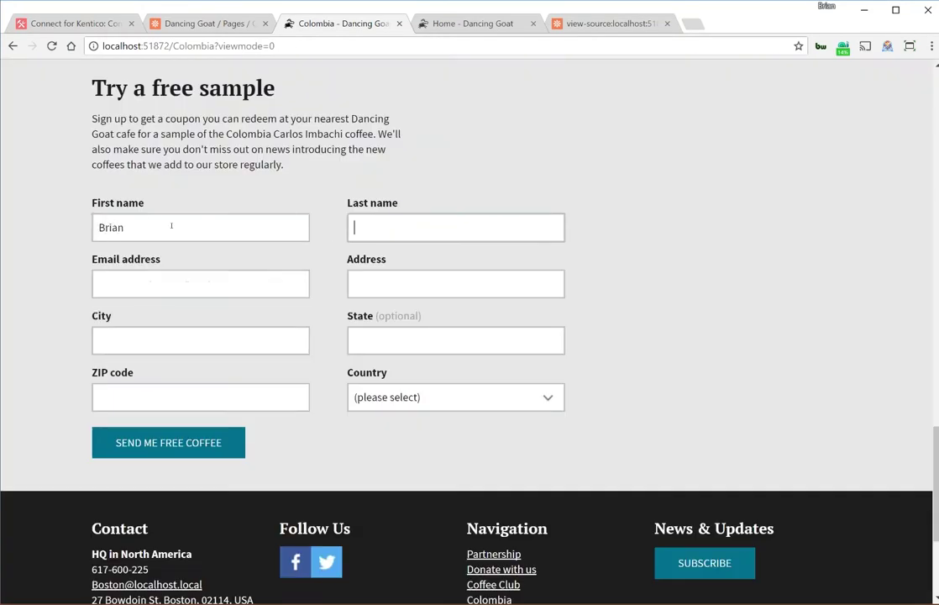
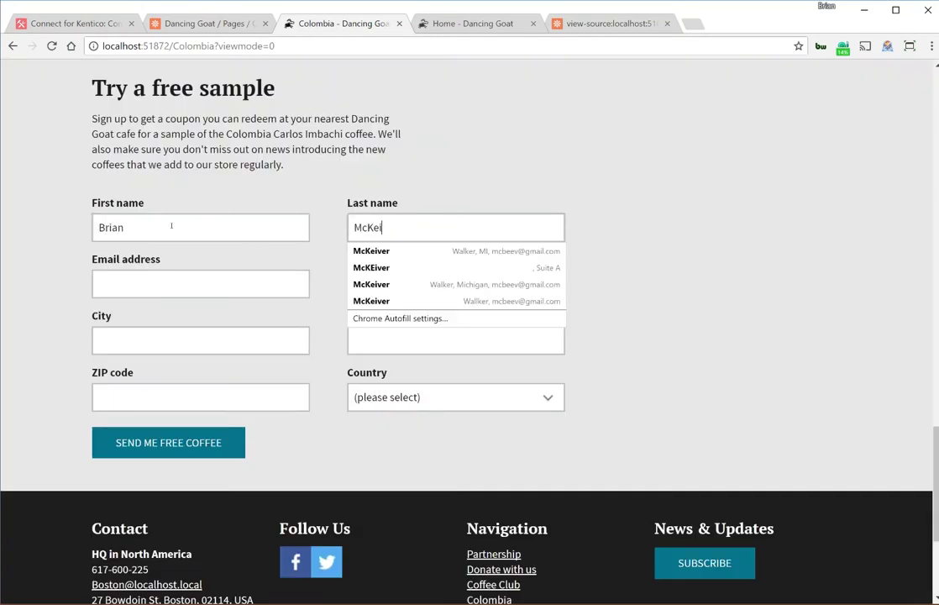
{"action": "key", "text": "Tab"}
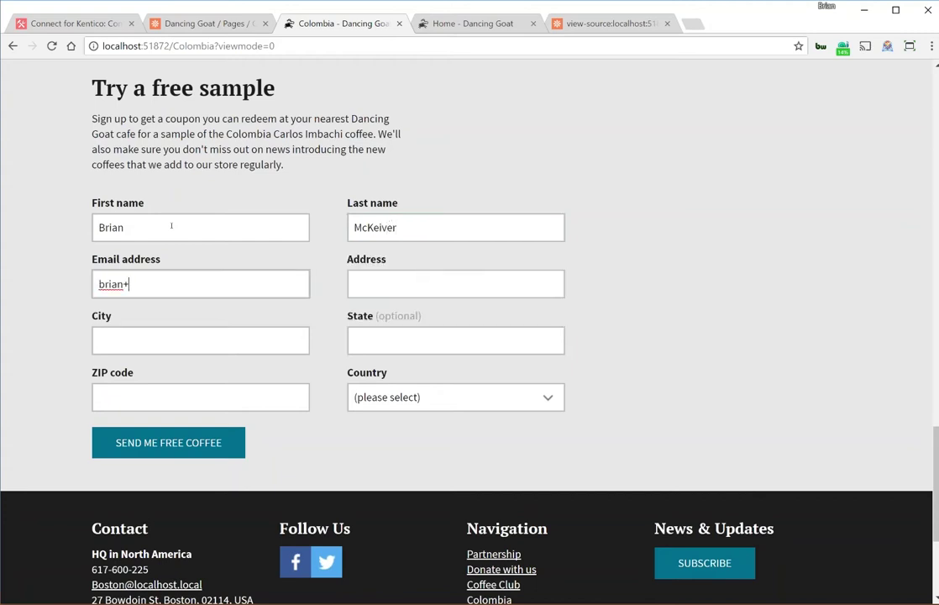
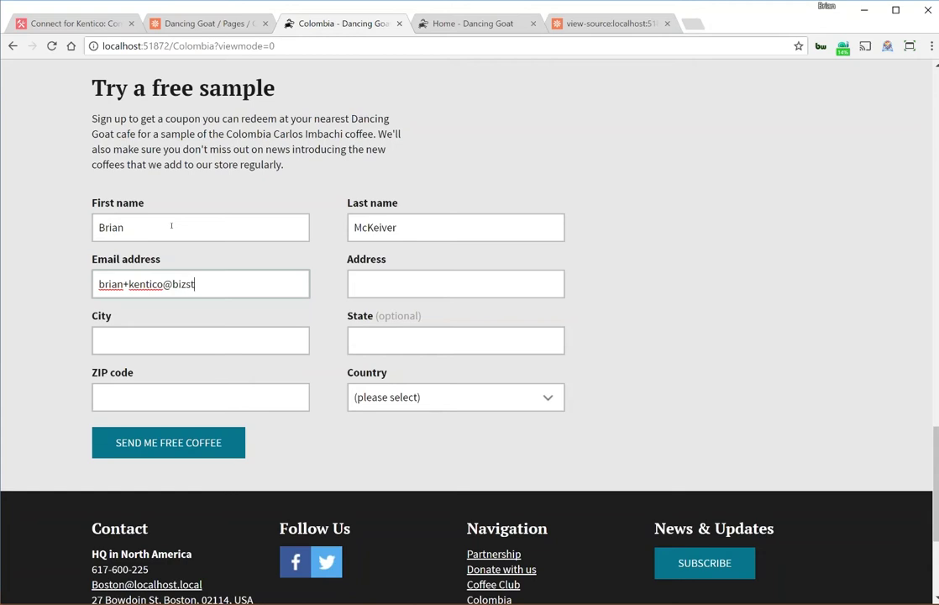
{"action": "key", "text": "Tab"}
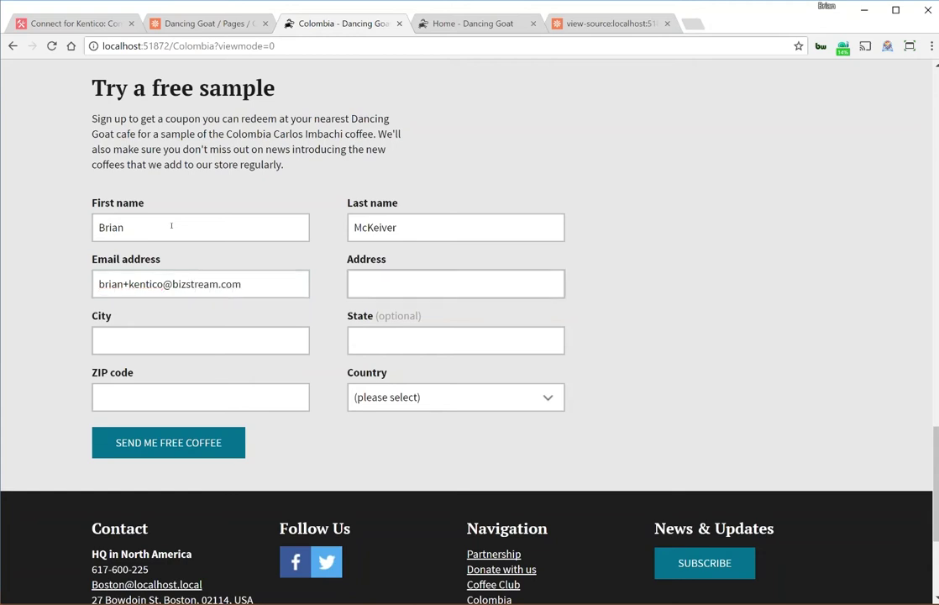
Fill the postal address from the saved autofill suggestion and submit the request.
{"action": "type", "text": "1042"}
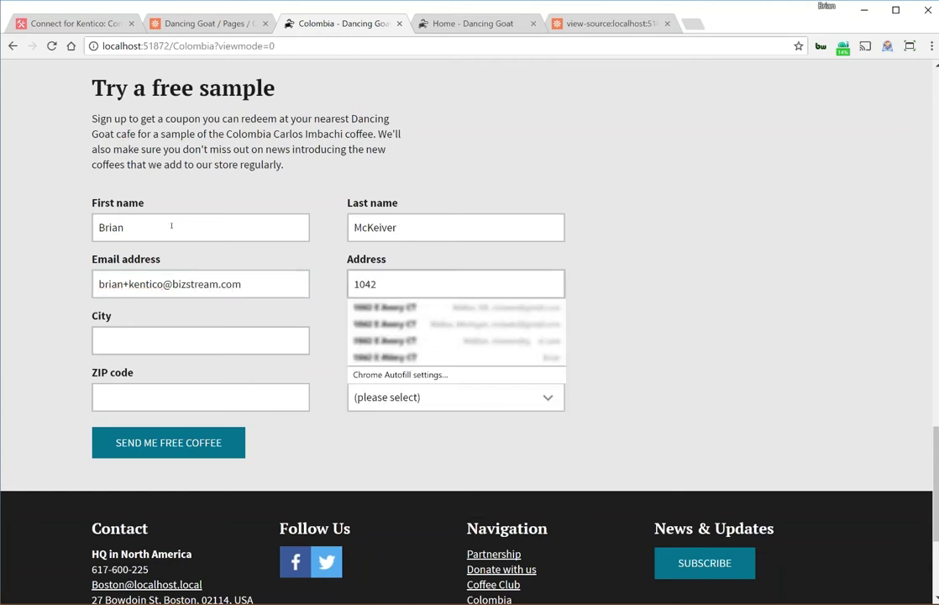
{"action": "key", "text": "BackSpace"}
{"action": "key", "text": "BackSpace"}
{"action": "key", "text": "BackSpace"}
{"action": "type", "text": "1480"}
{"action": "key", "text": "Down"}
{"action": "key", "text": "Return"}
{"action": "key", "text": "Tab"}
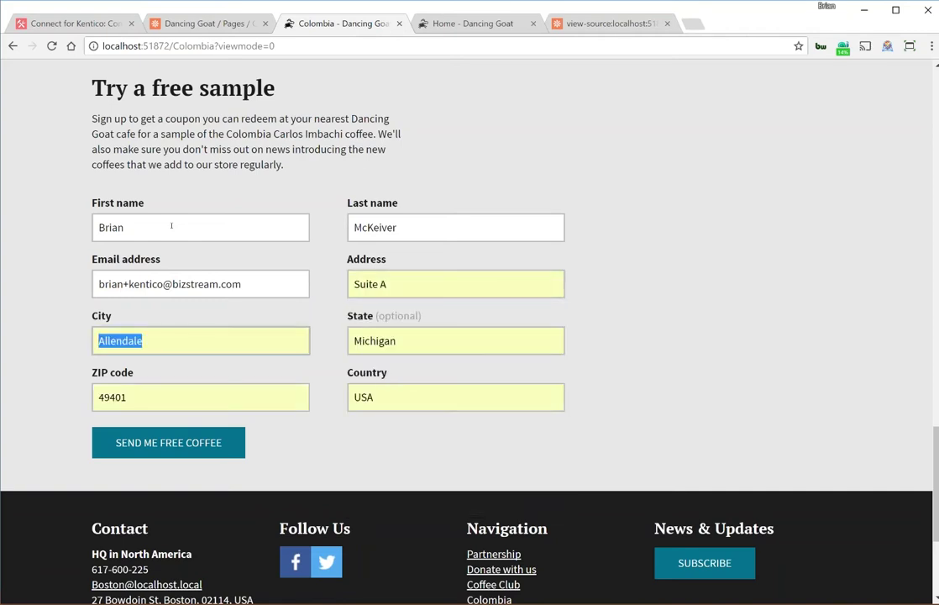
{"action": "key", "text": "Tab"}
{"action": "key", "text": "Tab"}
{"action": "key", "text": "Tab"}
{"action": "key", "text": "Tab"}
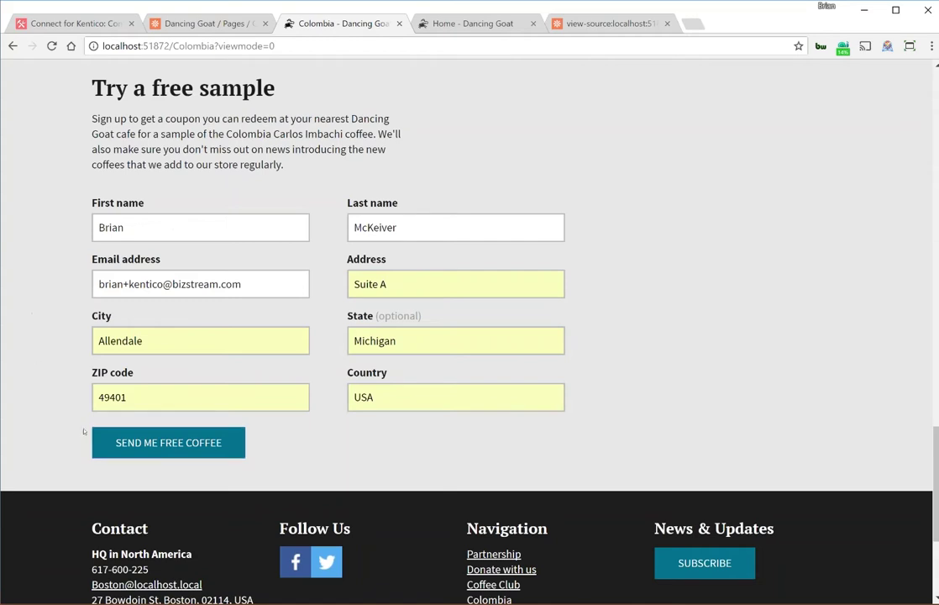
{"action": "left_click", "coordinate": [132, 442]}
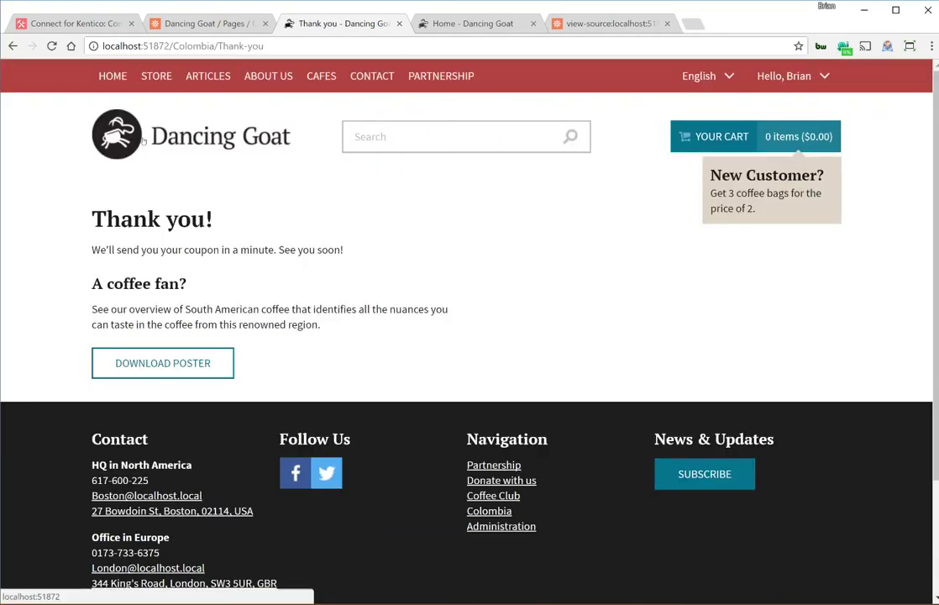
Return to Kentico admin and check the Event log for the new Toolkit Connect entry.
{"action": "left_click", "coordinate": [210, 26]}
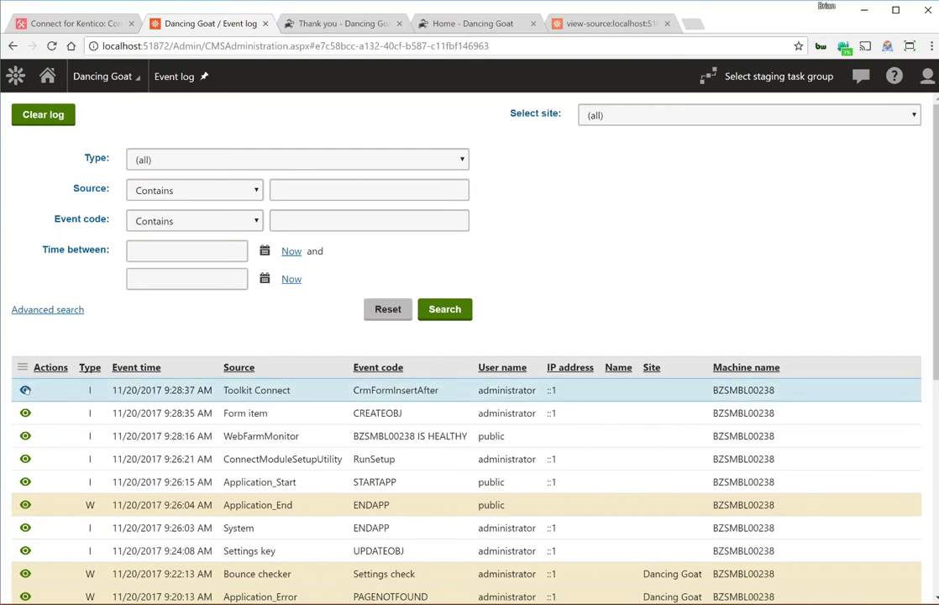
View the details of the Toolkit Connect CrmFormInsertAfter event log entry.
{"action": "left_click", "coordinate": [25, 390]}
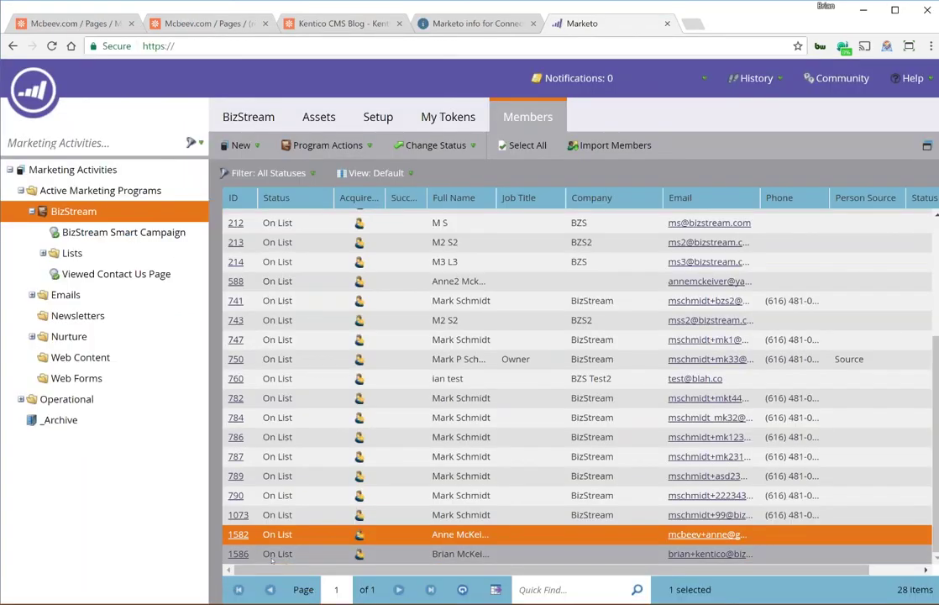
Open the new Marketo lead's record, review its Info details, and view its Activity Log.
{"action": "left_click", "coordinate": [238, 554]}
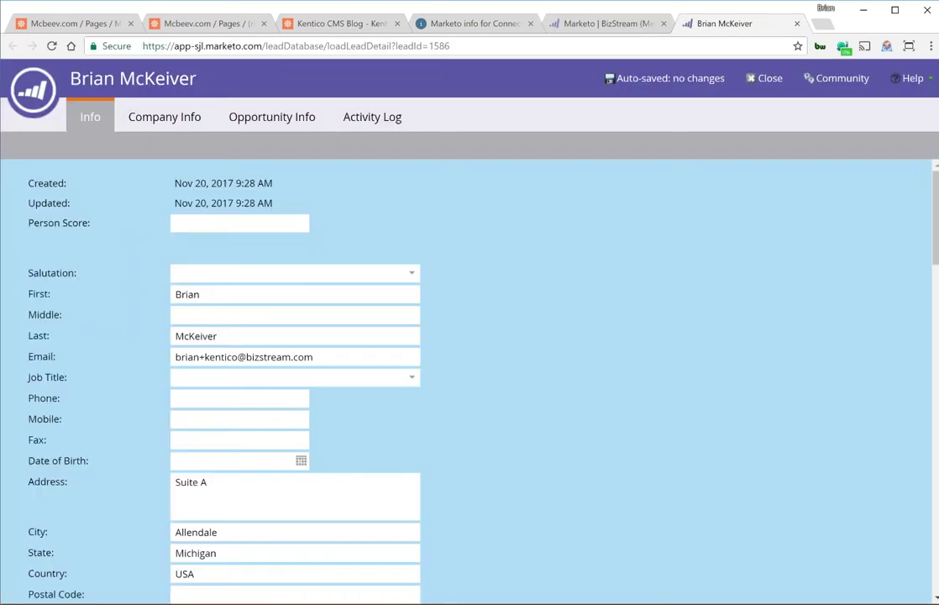
{"action": "scroll", "coordinate": [834, 440], "scroll_direction": "down", "scroll_amount": 2}
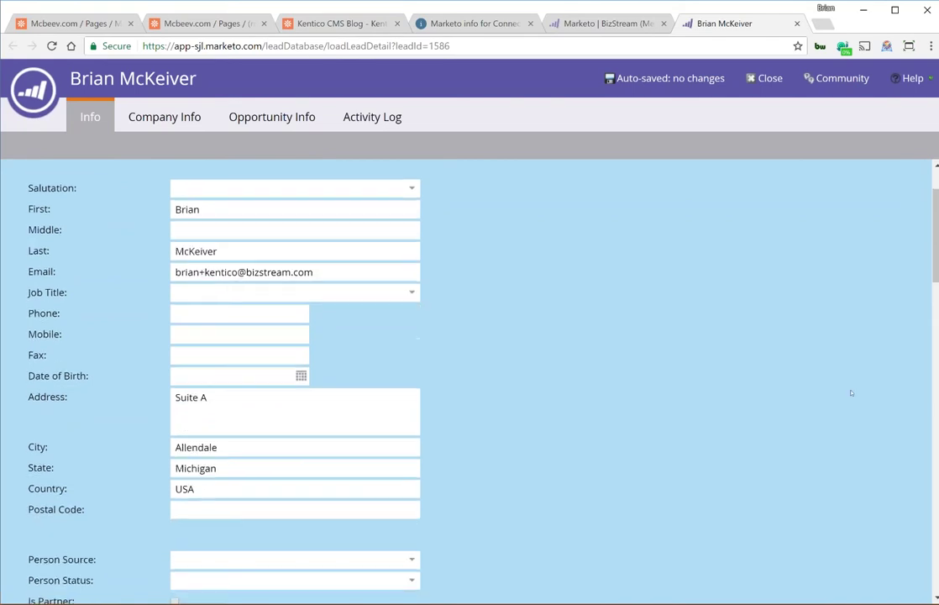
{"action": "scroll", "coordinate": [851, 392], "scroll_direction": "down", "scroll_amount": 1}
{"action": "scroll", "coordinate": [853, 440], "scroll_direction": "down", "scroll_amount": 6}
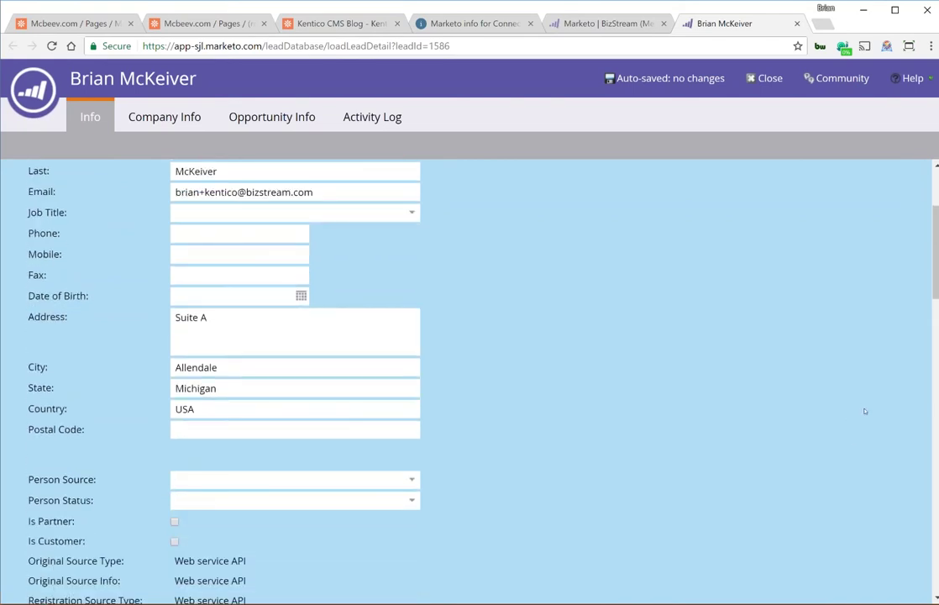
{"action": "scroll", "coordinate": [857, 416], "scroll_direction": "down", "scroll_amount": 1}
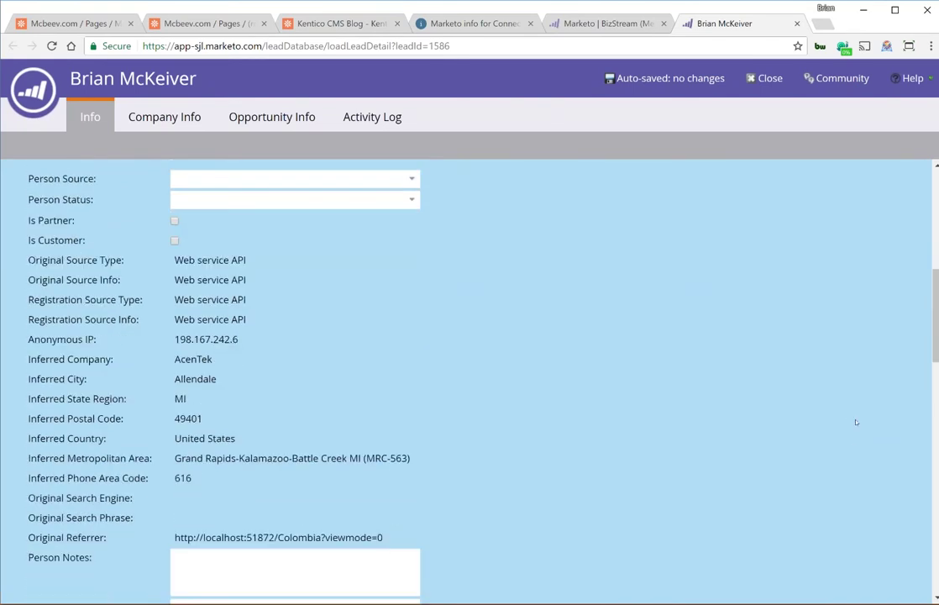
{"action": "left_click", "coordinate": [372, 116]}
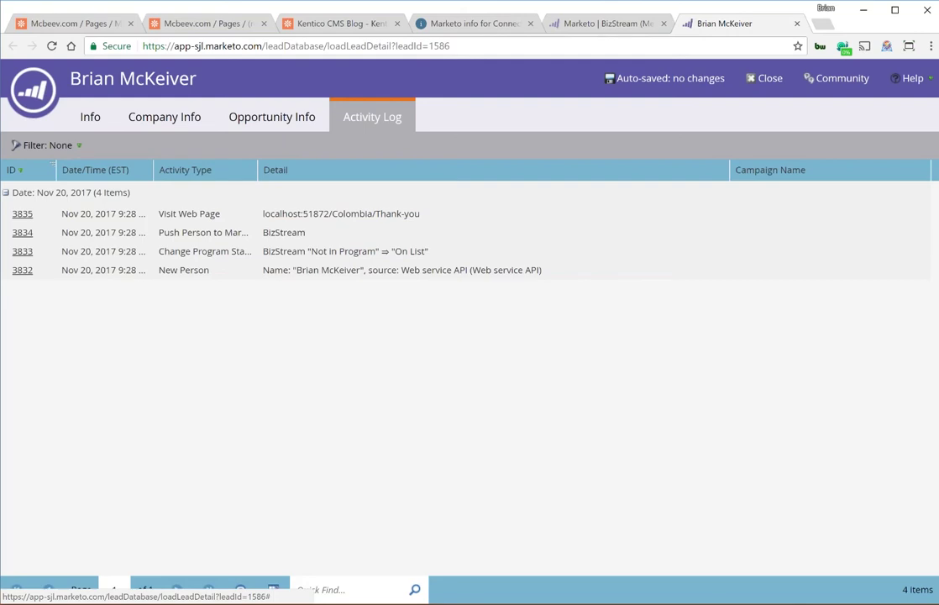